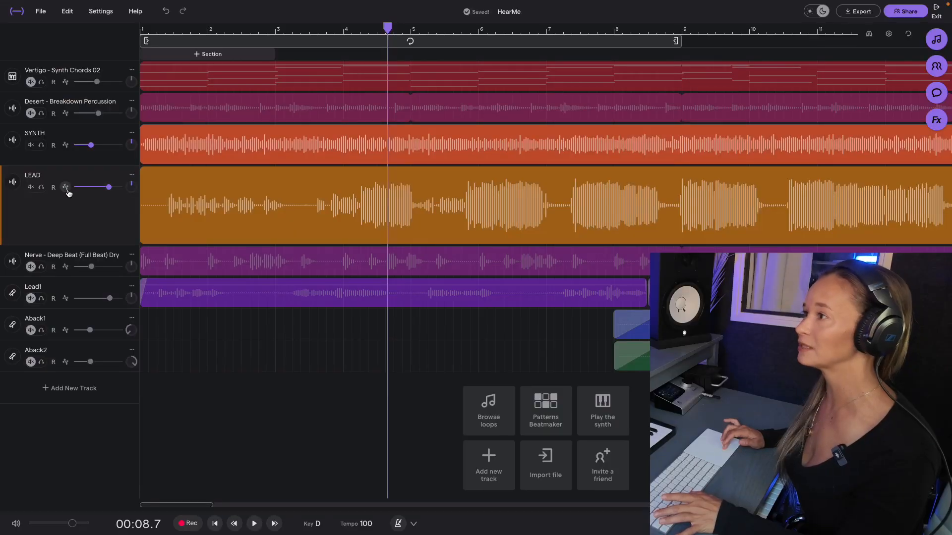
Add a Volume automation lane to the LEAD track.
{"action": "left_click", "coordinate": [66, 187]}
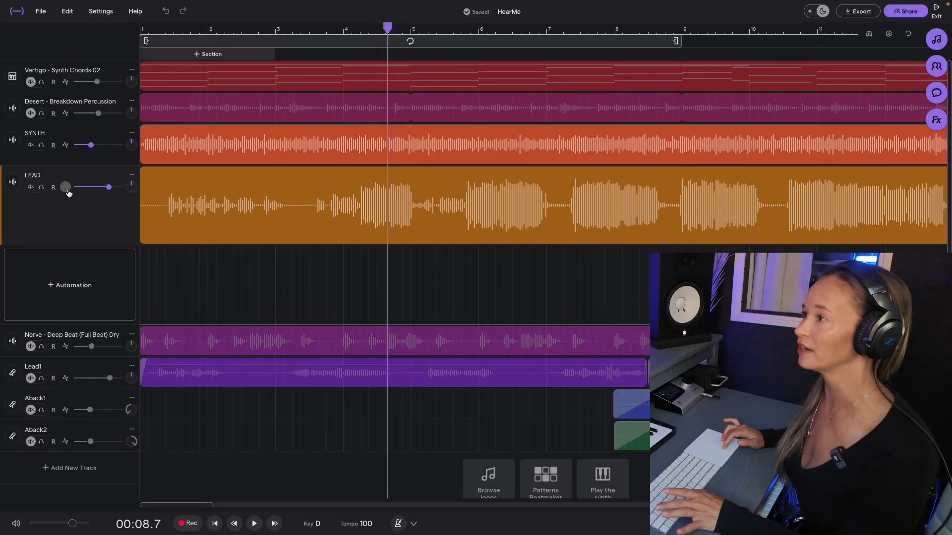
{"action": "left_click", "coordinate": [79, 296]}
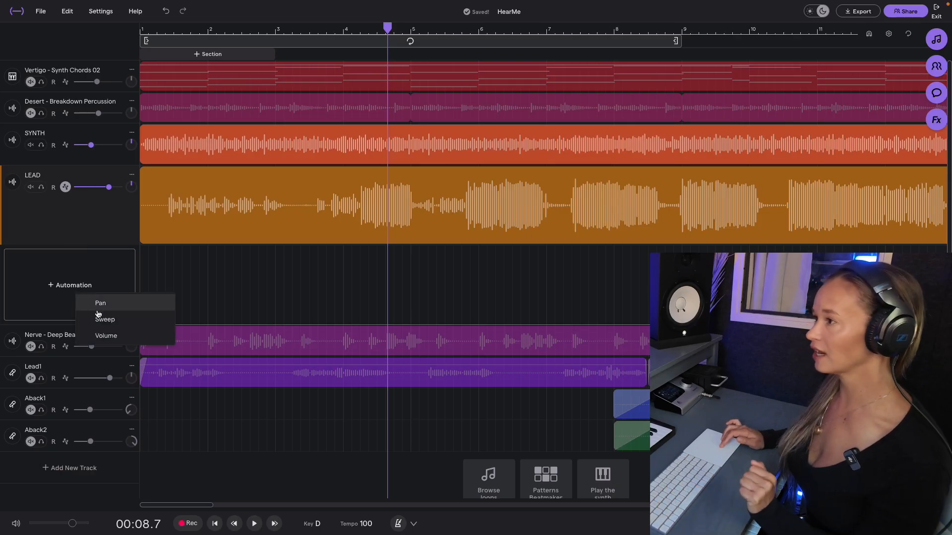
{"action": "left_click", "coordinate": [105, 336]}
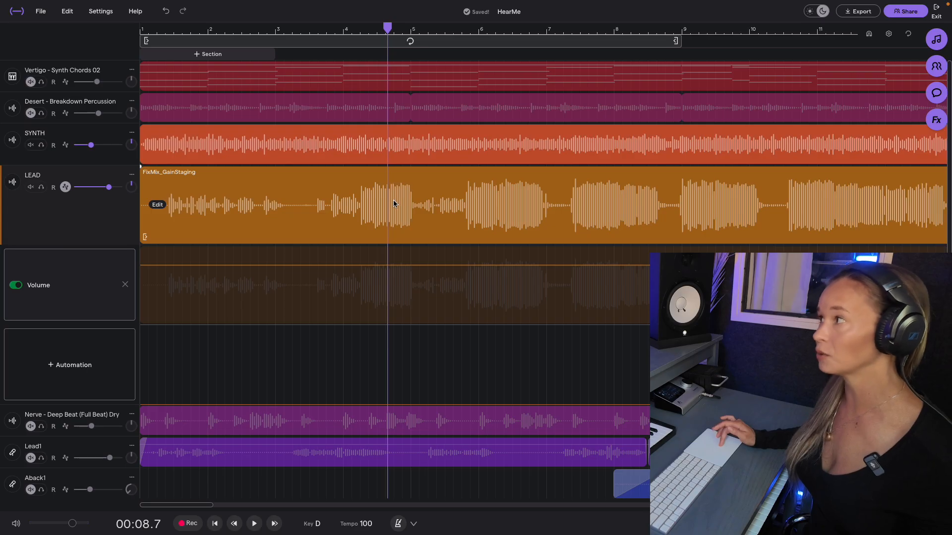
{"action": "left_click", "coordinate": [110, 188]}
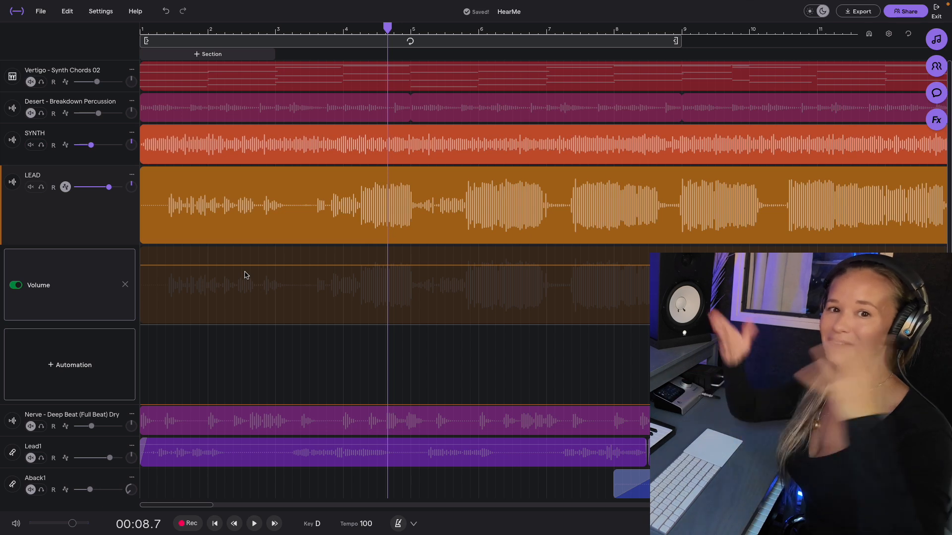
{"action": "mouse_move", "coordinate": [176, 206]}
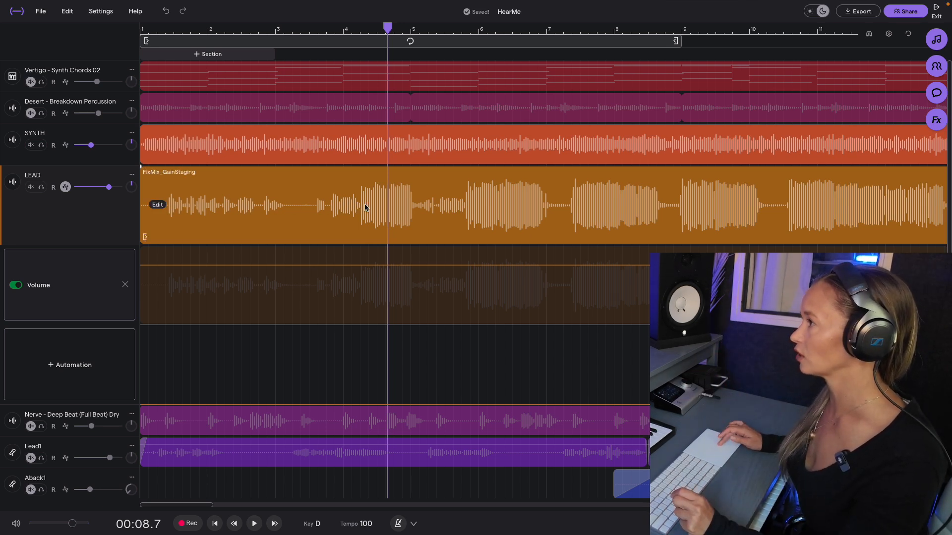
Dip LEAD's volume automation slightly across the loud passage in bar 4, restoring it at bar 5, and play the section back.
{"action": "left_click", "coordinate": [358, 266]}
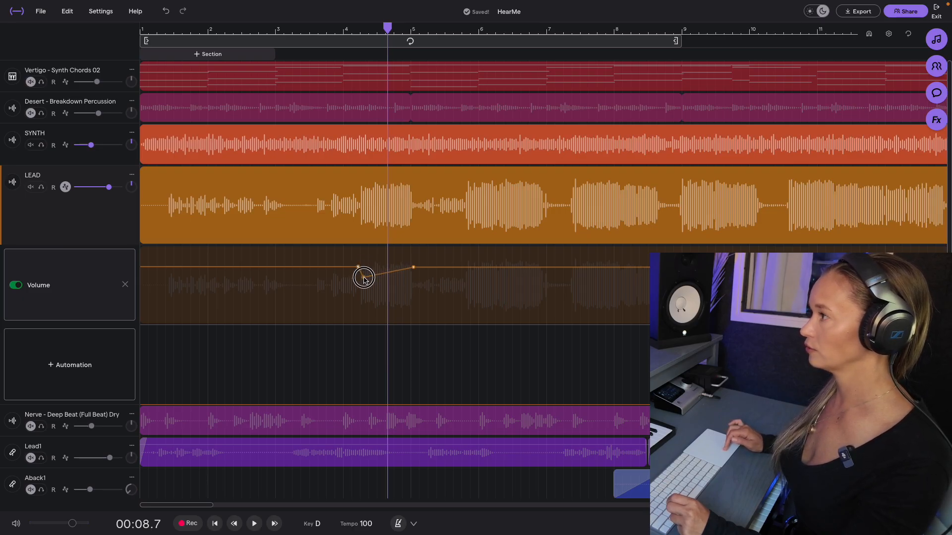
{"action": "left_click", "coordinate": [323, 362]}
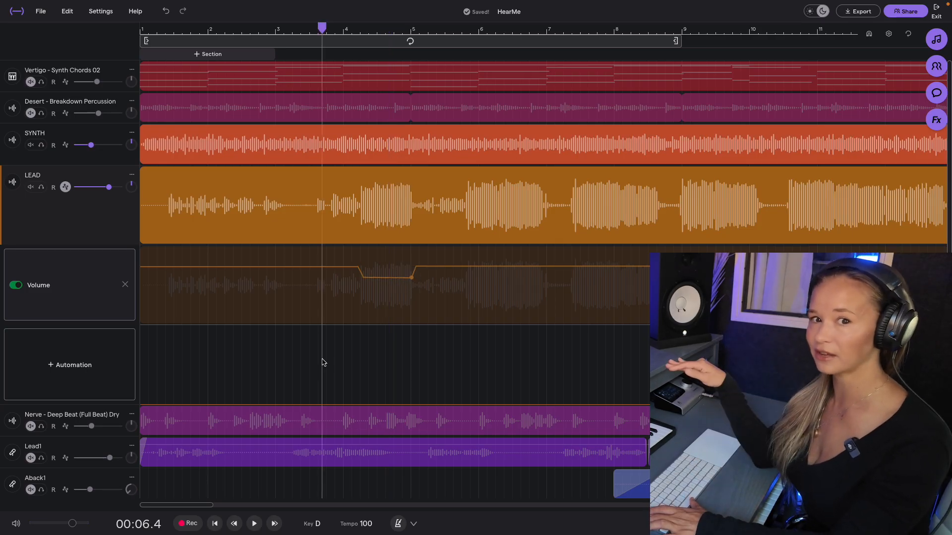
{"action": "key", "text": "space"}
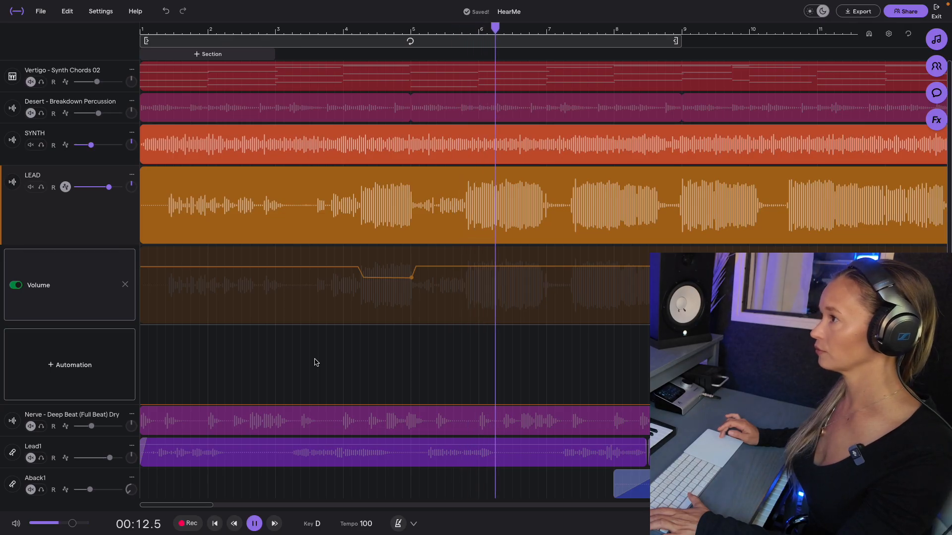
{"action": "key", "text": "space"}
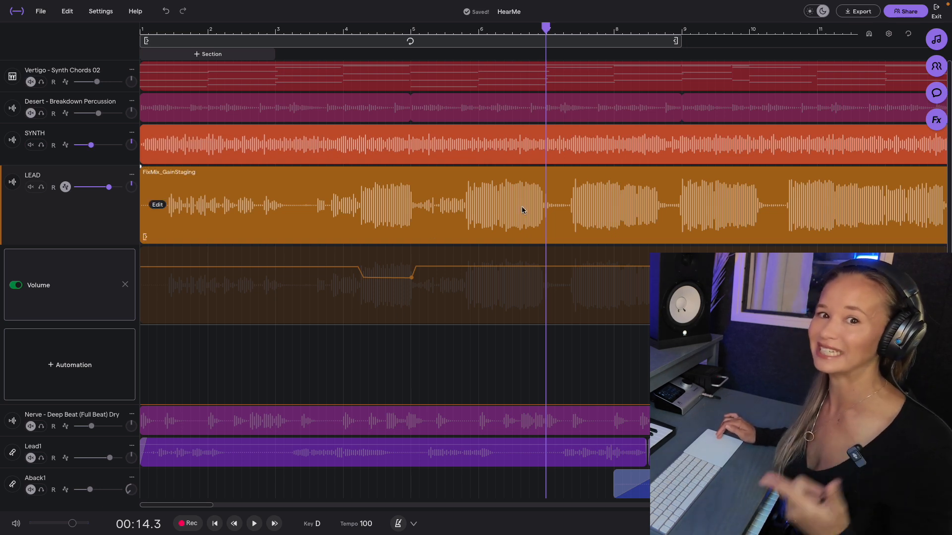
Dip LEAD's volume automation over the loud passage from just before bar 6 to bar 7, fine-tuning the depth by ear.
{"action": "left_click", "coordinate": [463, 267]}
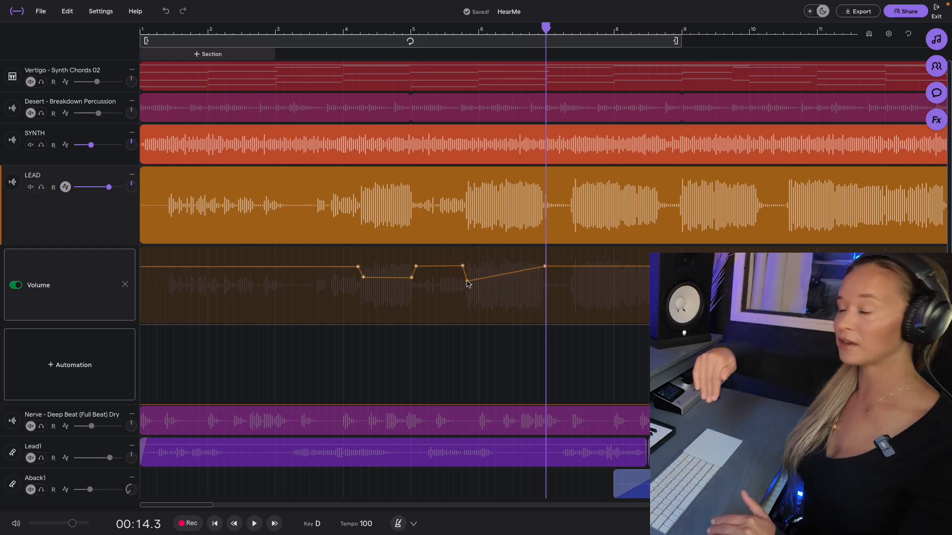
{"action": "left_click_drag", "start_coordinate": [468, 283], "coordinate": [467, 281]}
{"action": "left_click", "coordinate": [540, 267]}
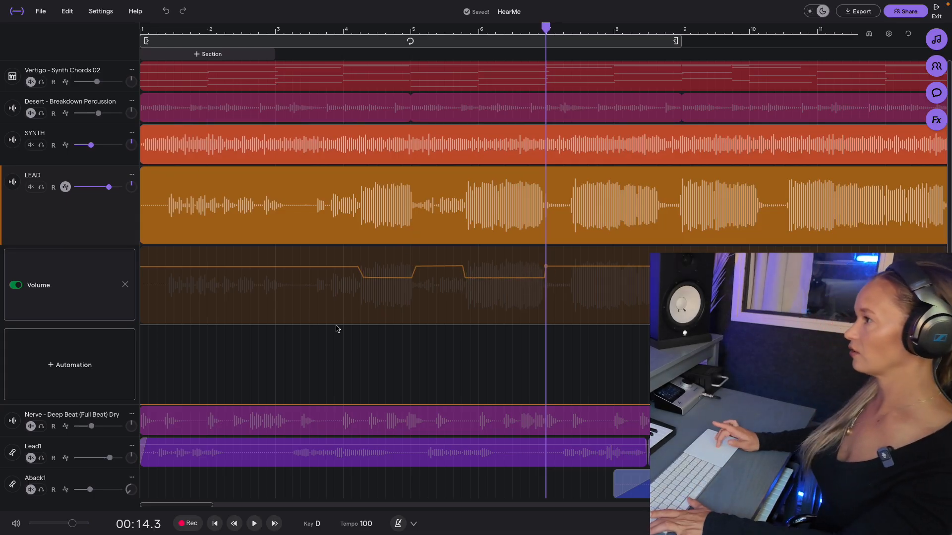
{"action": "left_click", "coordinate": [318, 303]}
{"action": "key", "text": "space"}
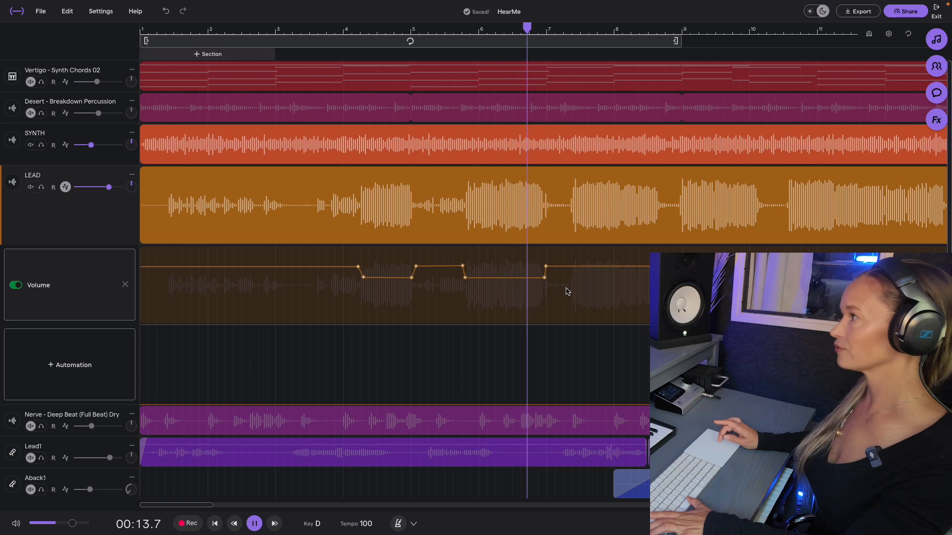
{"action": "key", "text": "space"}
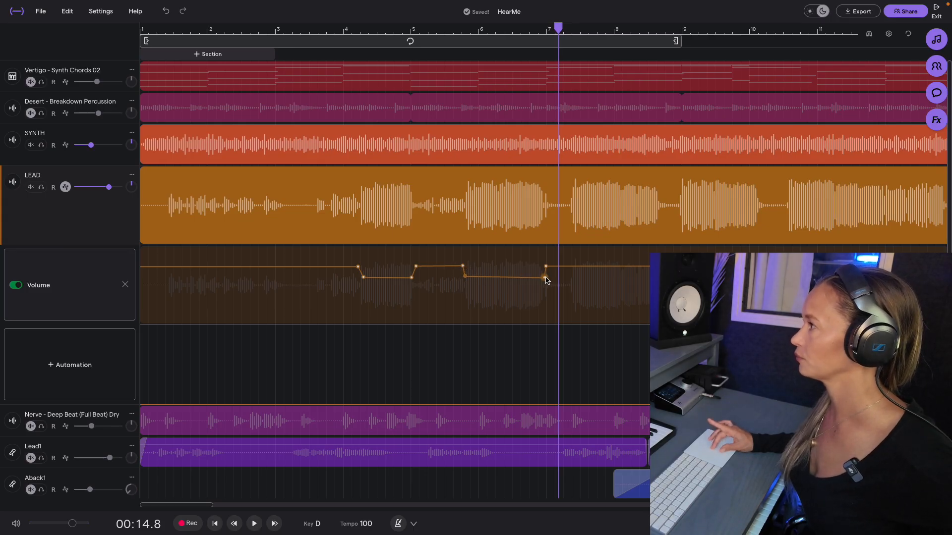
{"action": "left_click", "coordinate": [438, 299]}
{"action": "key", "text": "space"}
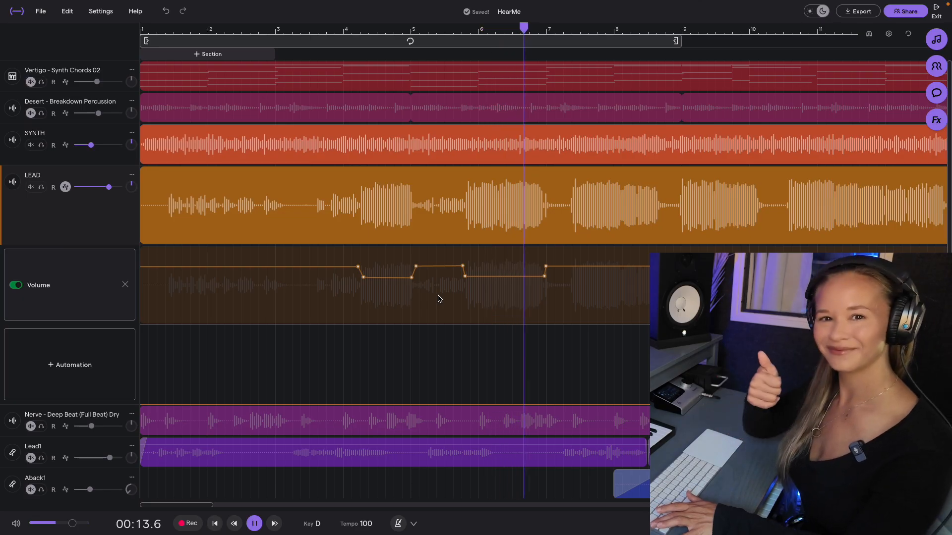
{"action": "key", "text": "space"}
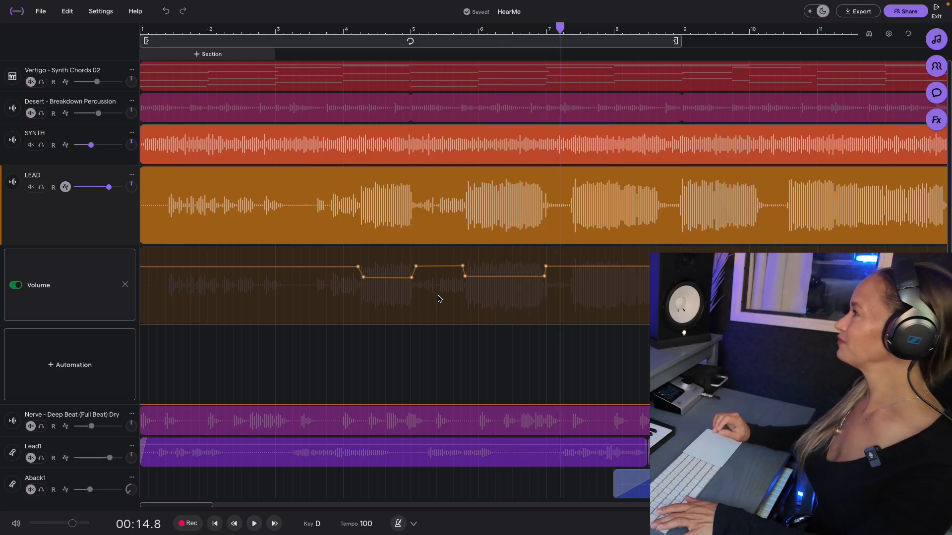
Lower LEAD's last volume point at bar 7 so the reduced level continues onward, and collapse the automation lane.
{"action": "scroll", "coordinate": [439, 299], "scroll_direction": "right", "scroll_amount": 3}
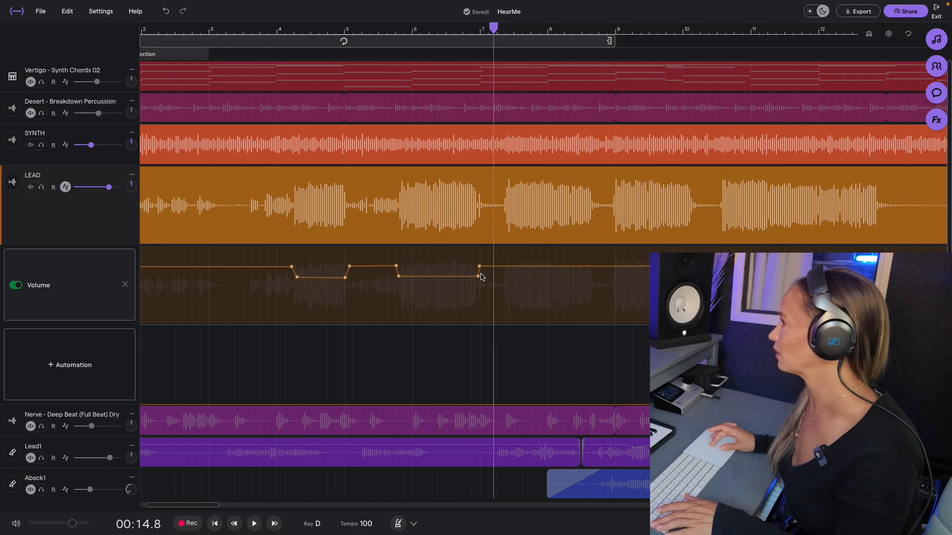
{"action": "left_click_drag", "start_coordinate": [480, 268], "coordinate": [491, 275]}
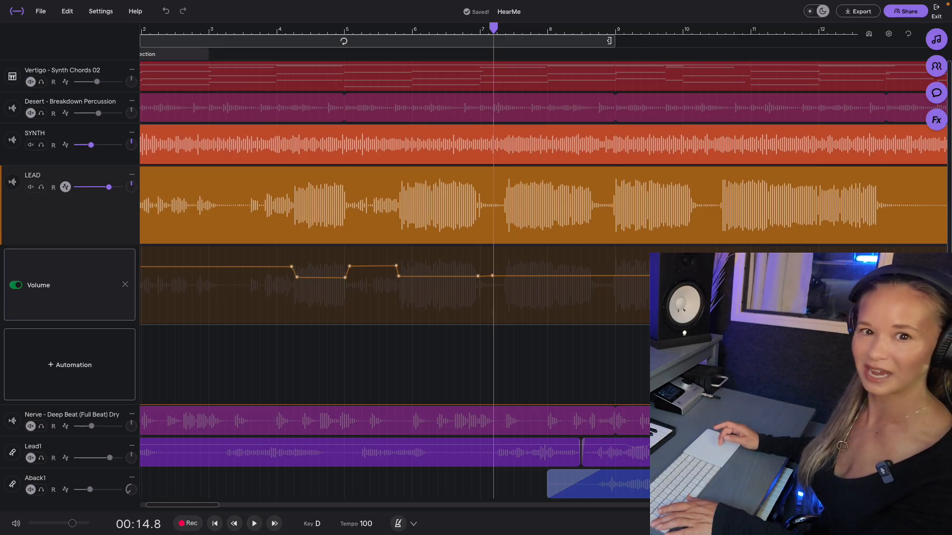
{"action": "scroll", "coordinate": [543, 277], "scroll_direction": "right", "scroll_amount": 5}
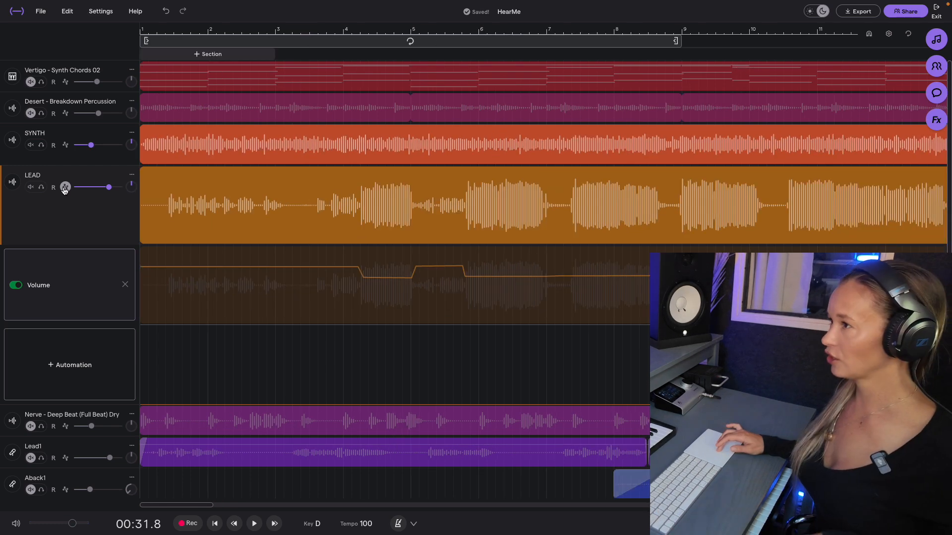
{"action": "left_click", "coordinate": [65, 188]}
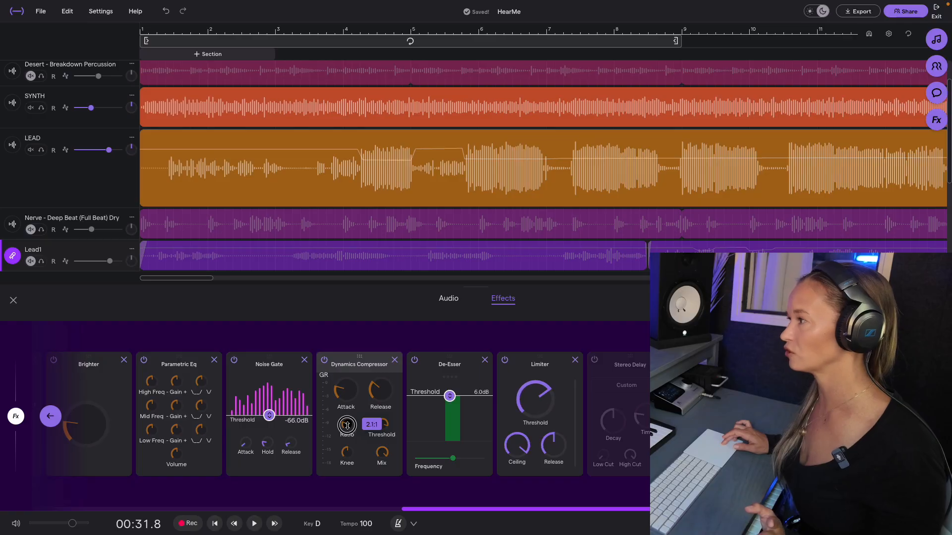
Try different ratios on Lead1's Dynamics Compressor and listen to the Overcompressed track.
{"action": "left_click_drag", "start_coordinate": [345, 408], "coordinate": [345, 407]}
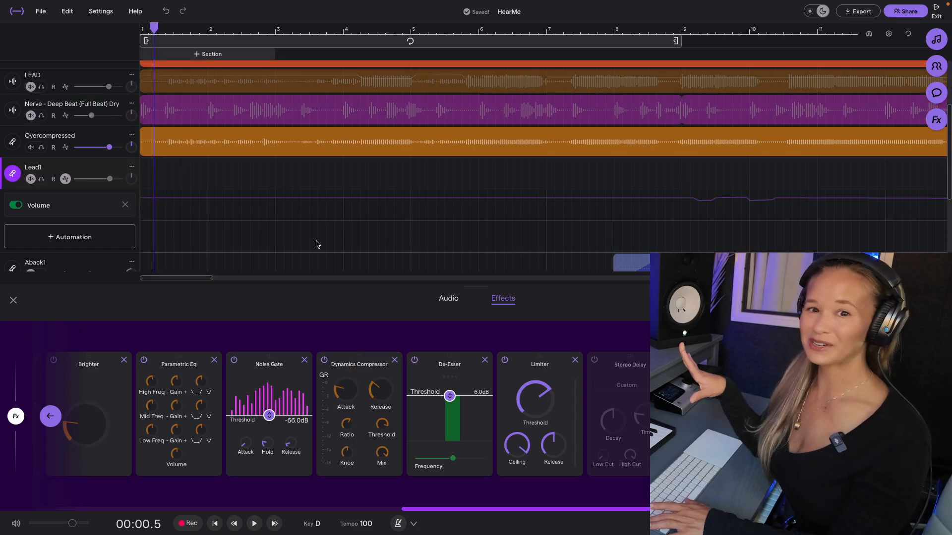
{"action": "key", "text": "space"}
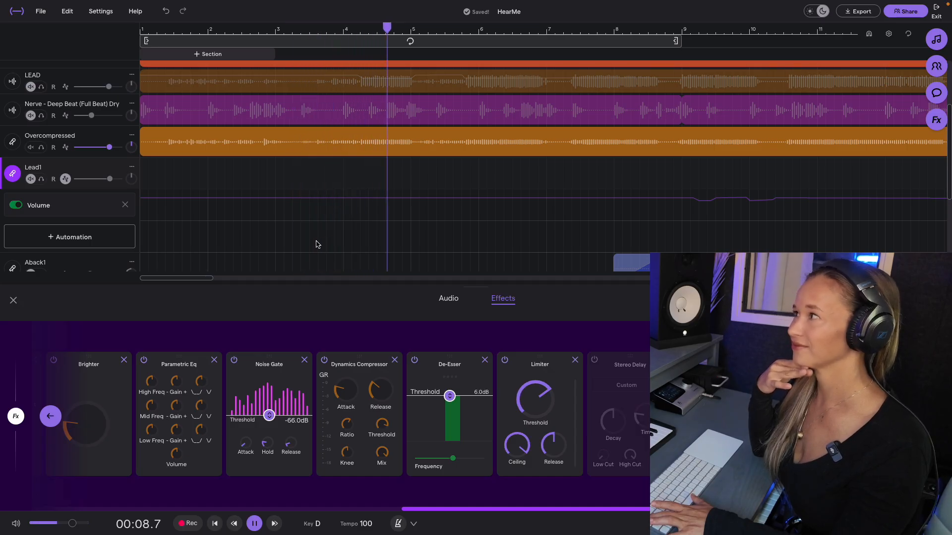
{"action": "key", "text": "space"}
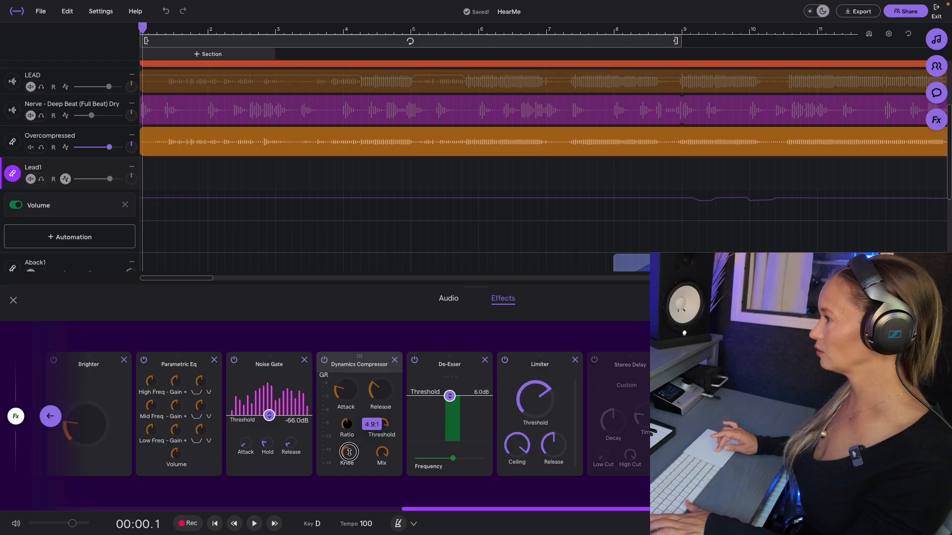
{"action": "key", "text": "space"}
{"action": "key", "text": "space"}
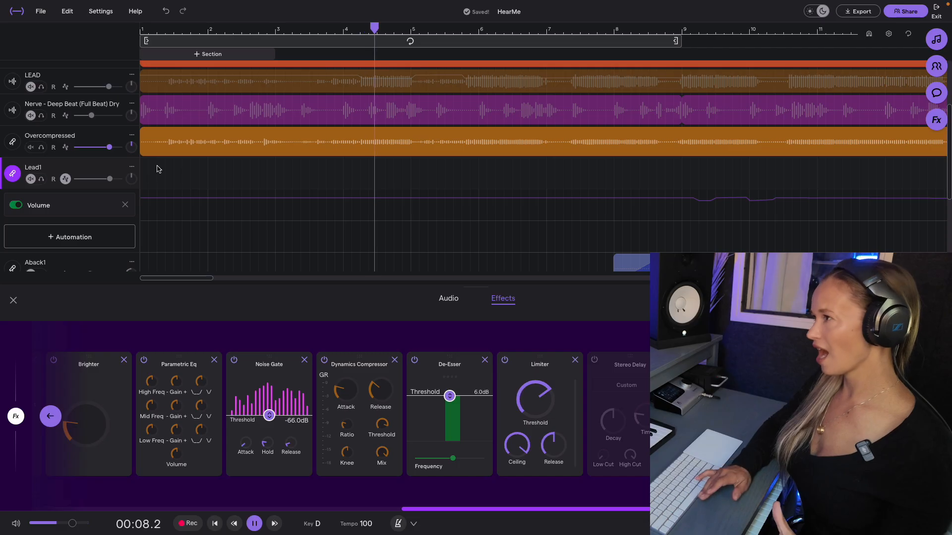
{"action": "key", "text": "space"}
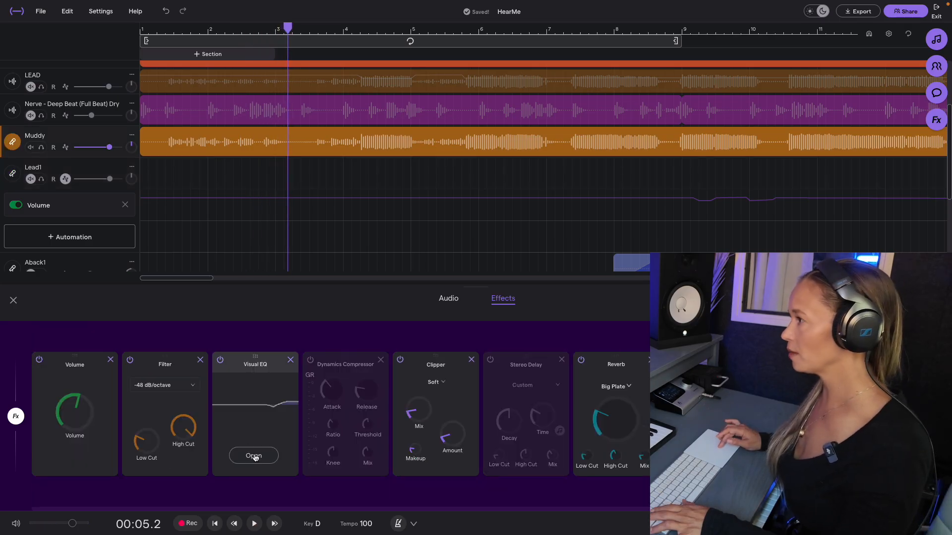
Cut band 2 of the Muddy track's Visual EQ by about 3 dB around 264 Hz with 90% bandwidth.
{"action": "left_click", "coordinate": [254, 456]}
{"action": "left_click", "coordinate": [448, 264]}
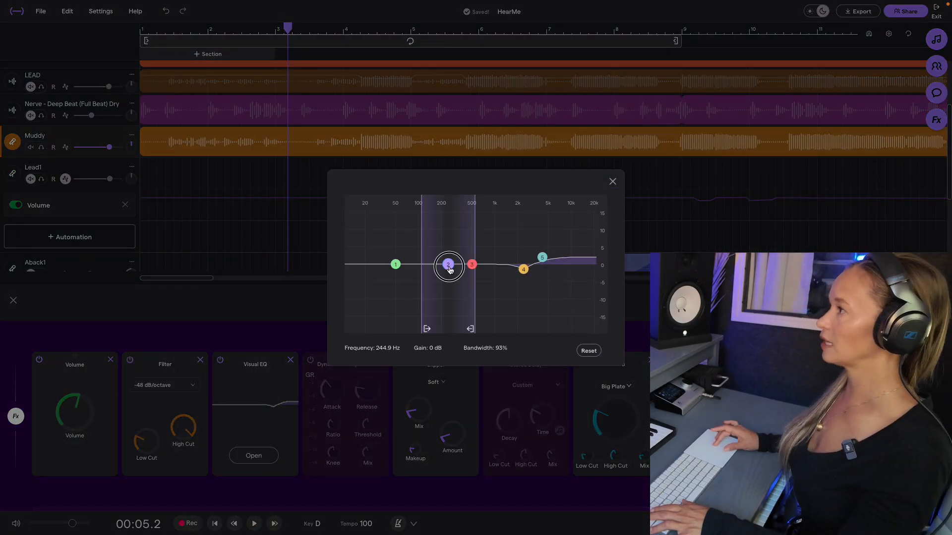
{"action": "left_click_drag", "start_coordinate": [450, 273], "coordinate": [451, 276]}
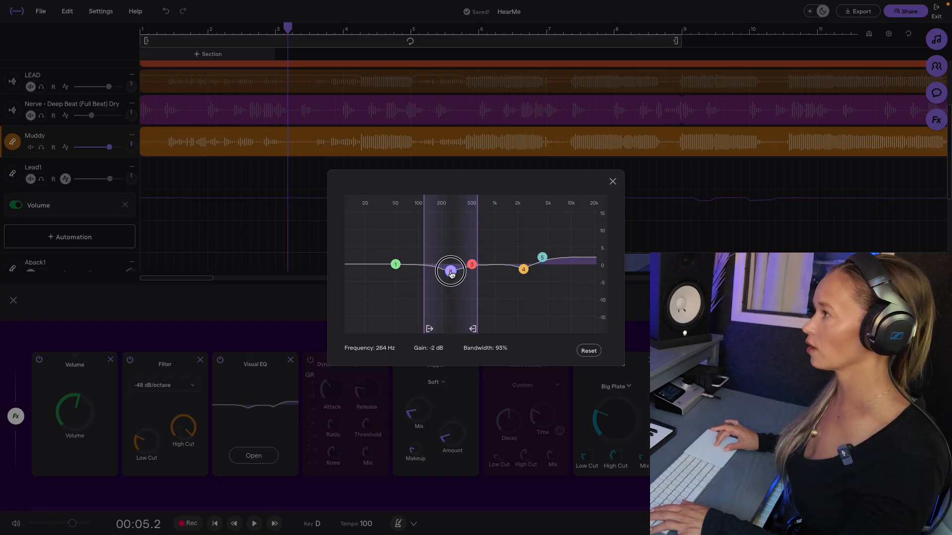
{"action": "mouse_move", "coordinate": [475, 330]}
{"action": "left_mouse_down"}
{"action": "mouse_move", "coordinate": [486, 329]}
{"action": "mouse_move", "coordinate": [472, 330]}
{"action": "left_mouse_up"}
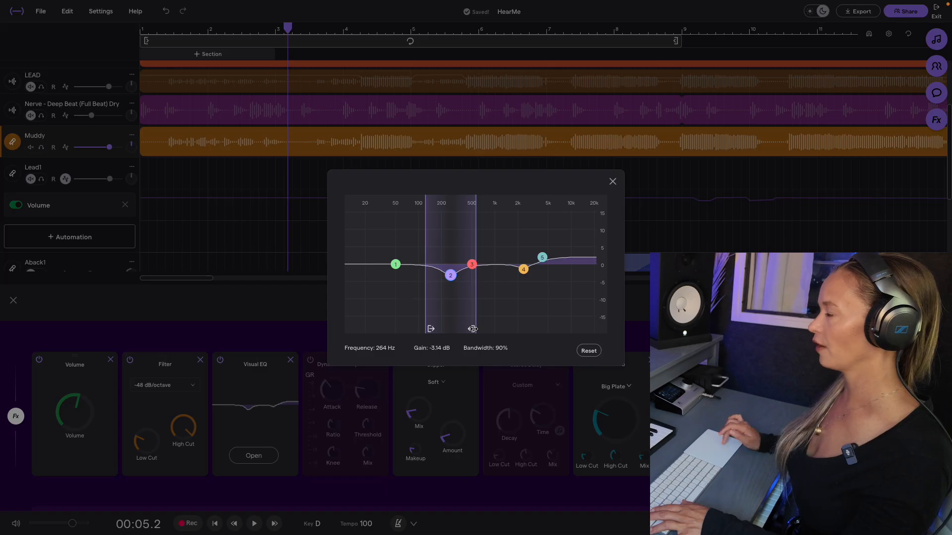
{"action": "left_click_drag", "start_coordinate": [450, 281], "coordinate": [449, 280]}
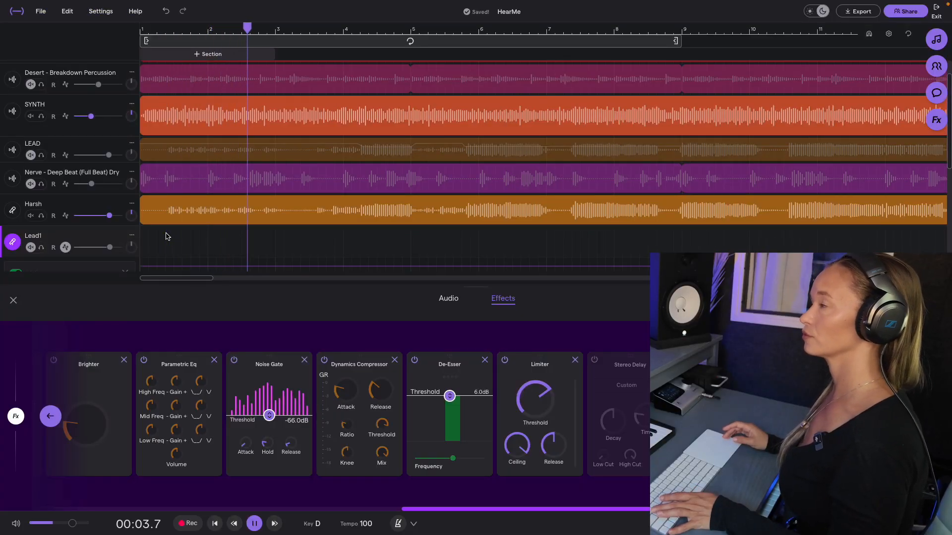
Reshape the Harsh track's Visual EQ highs and boost band 2 by 1.57 dB at 201.7 Hz with 96% bandwidth.
{"action": "key", "text": "space"}
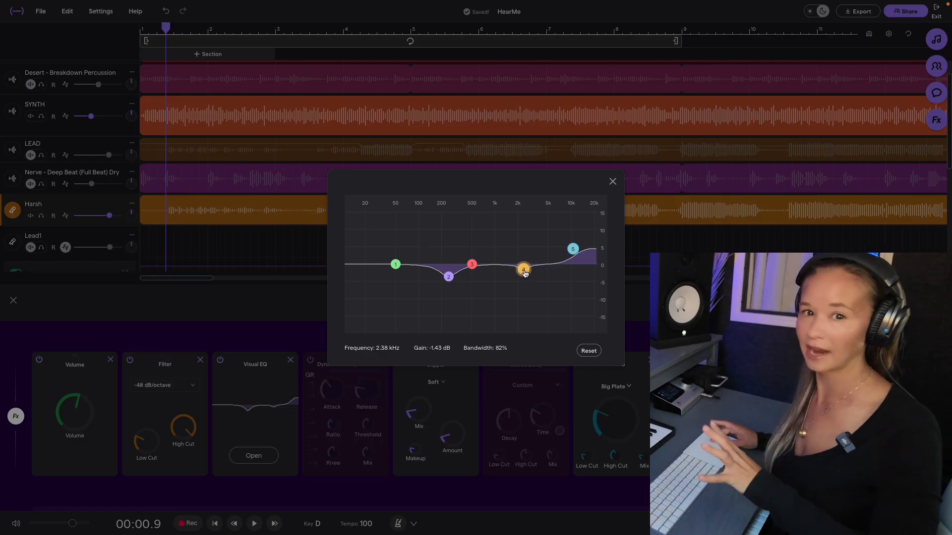
{"action": "left_click_drag", "start_coordinate": [527, 273], "coordinate": [572, 254]}
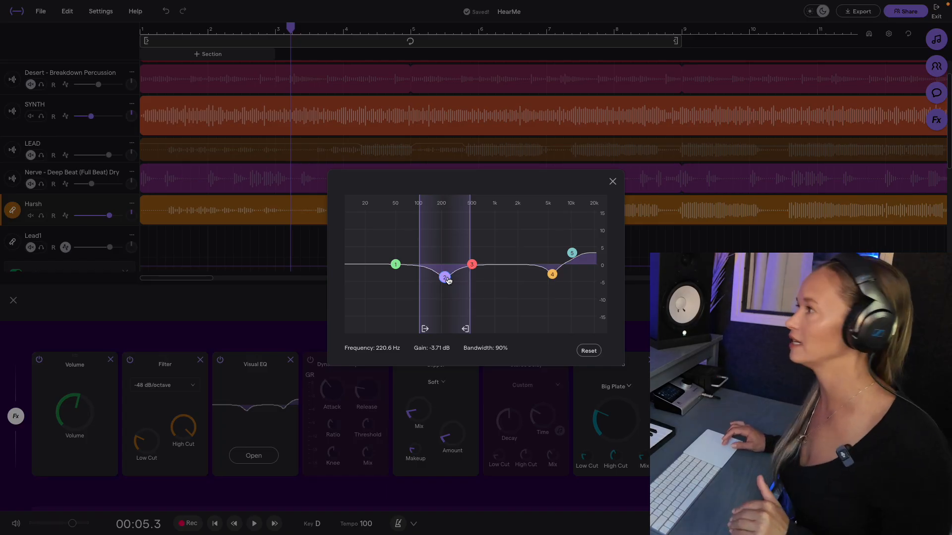
{"action": "left_click_drag", "start_coordinate": [448, 281], "coordinate": [442, 266]}
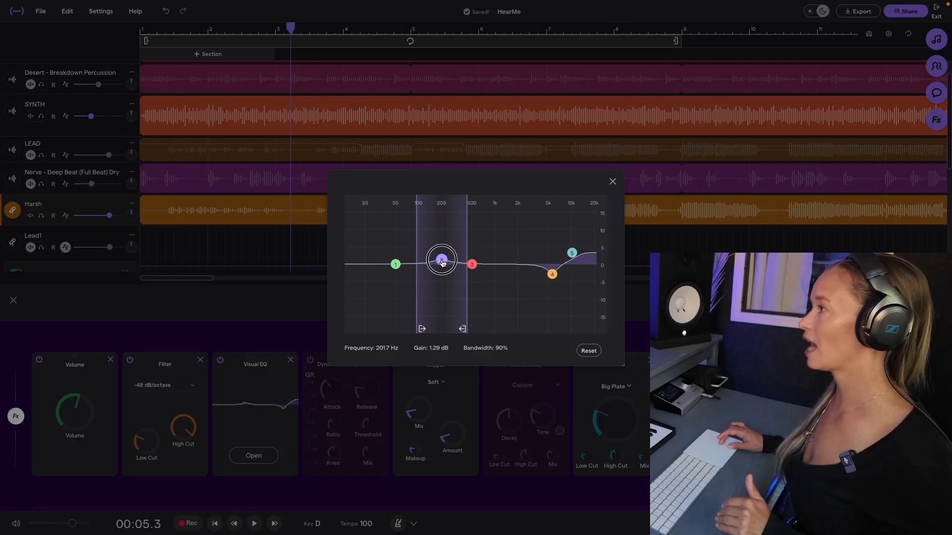
{"action": "left_click_drag", "start_coordinate": [462, 329], "coordinate": [467, 330]}
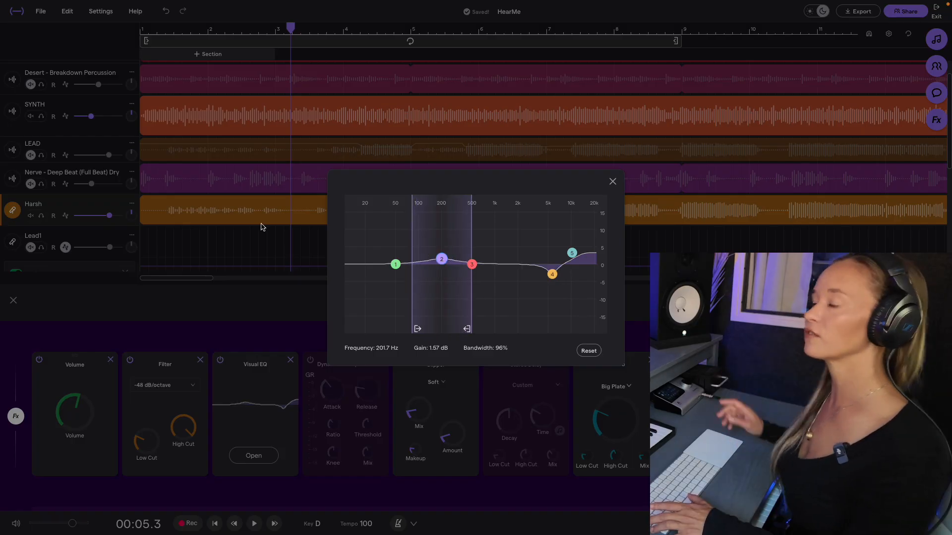
{"action": "left_click", "coordinate": [163, 230]}
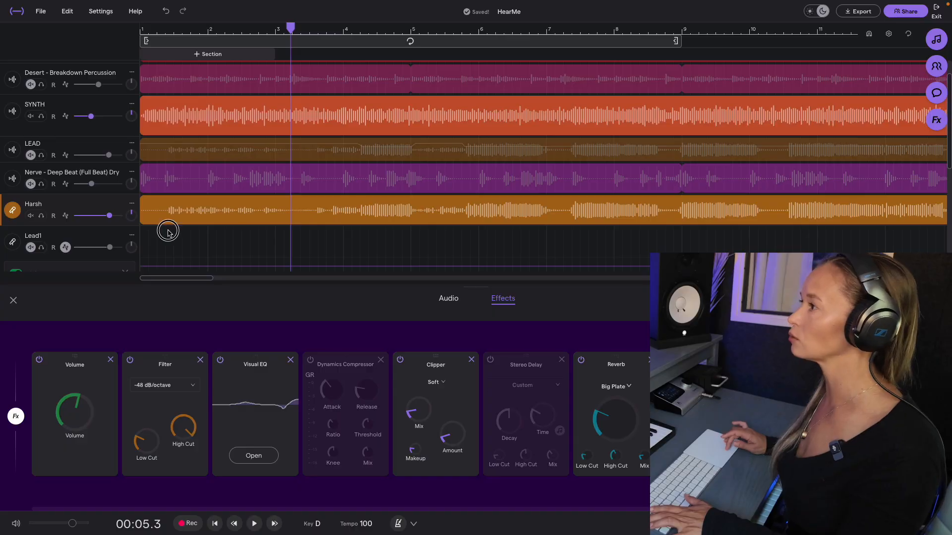
{"action": "left_click", "coordinate": [163, 230]}
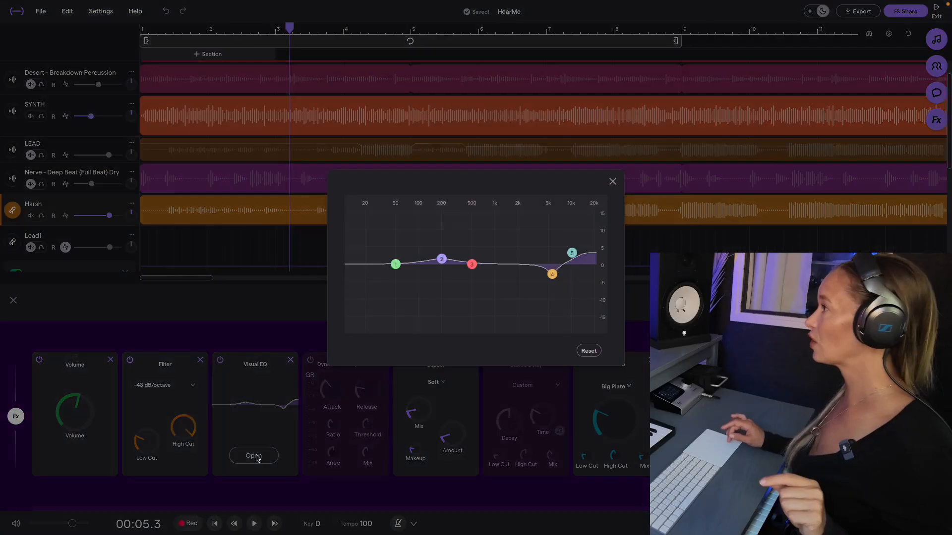
Exaggerate the Harsh track's EQ: cut band 4 by about 10.6 dB near 4.66 kHz, cut band 3 deeply, and raise bands 5 and 2.
{"action": "left_click_drag", "start_coordinate": [551, 274], "coordinate": [547, 305]}
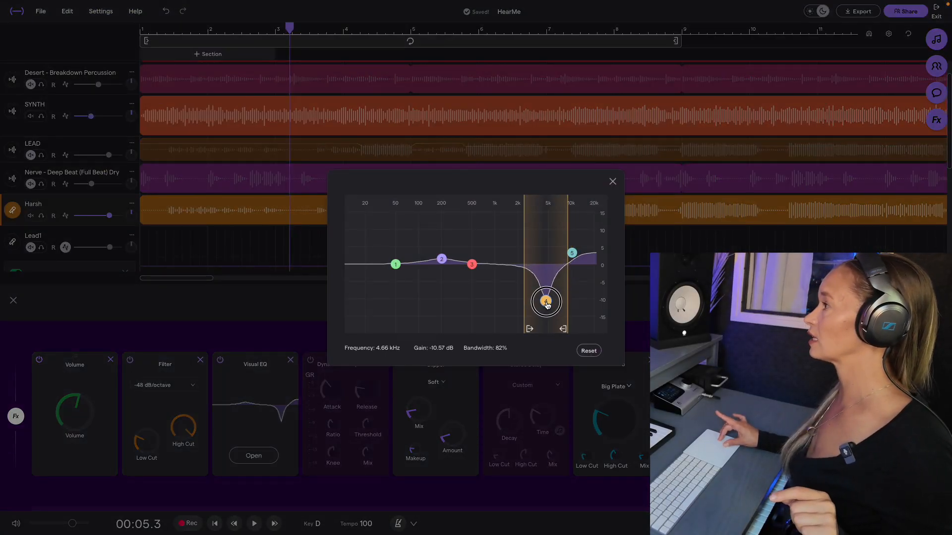
{"action": "left_click_drag", "start_coordinate": [568, 257], "coordinate": [571, 242]}
{"action": "left_click_drag", "start_coordinate": [472, 264], "coordinate": [467, 300]}
{"action": "left_click_drag", "start_coordinate": [441, 258], "coordinate": [439, 256]}
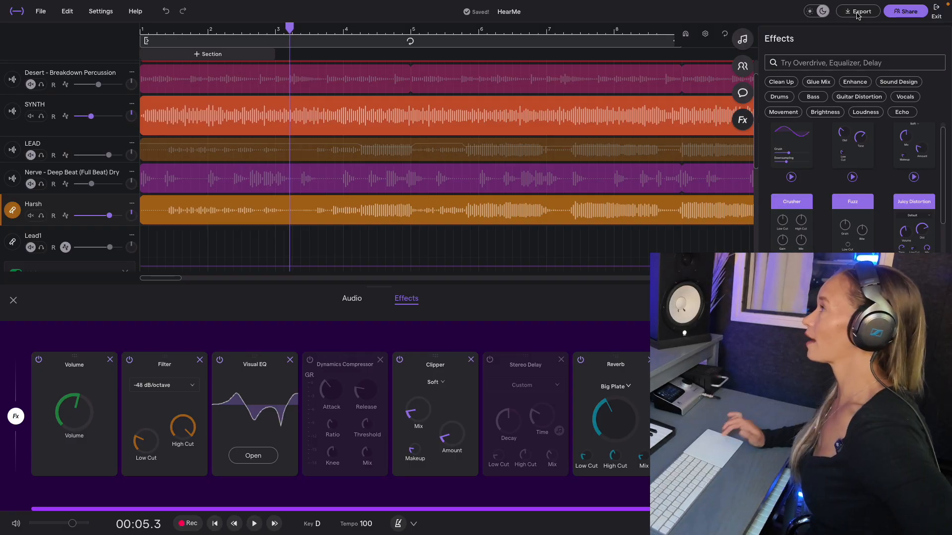
Export the song as a WAV file with the Louder mastering style applied.
{"action": "left_click", "coordinate": [857, 16]}
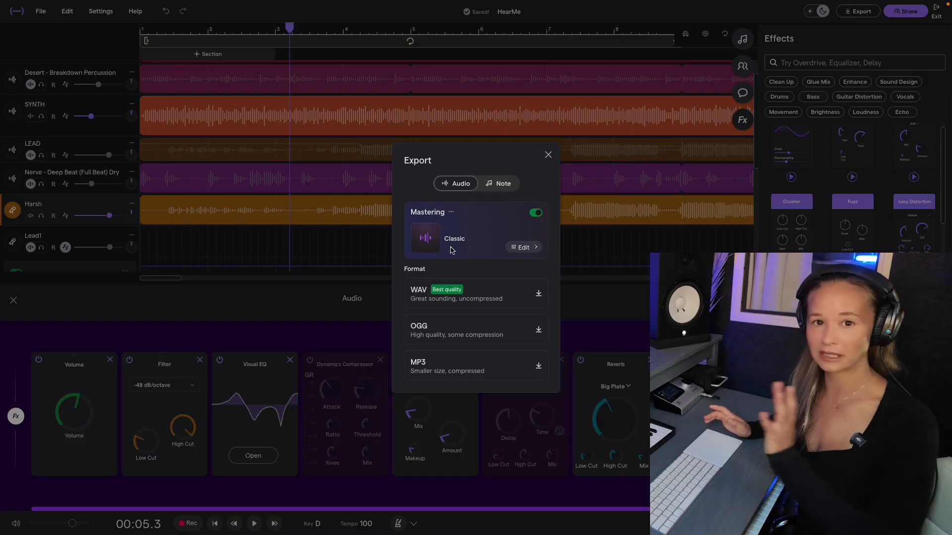
{"action": "left_click", "coordinate": [529, 250]}
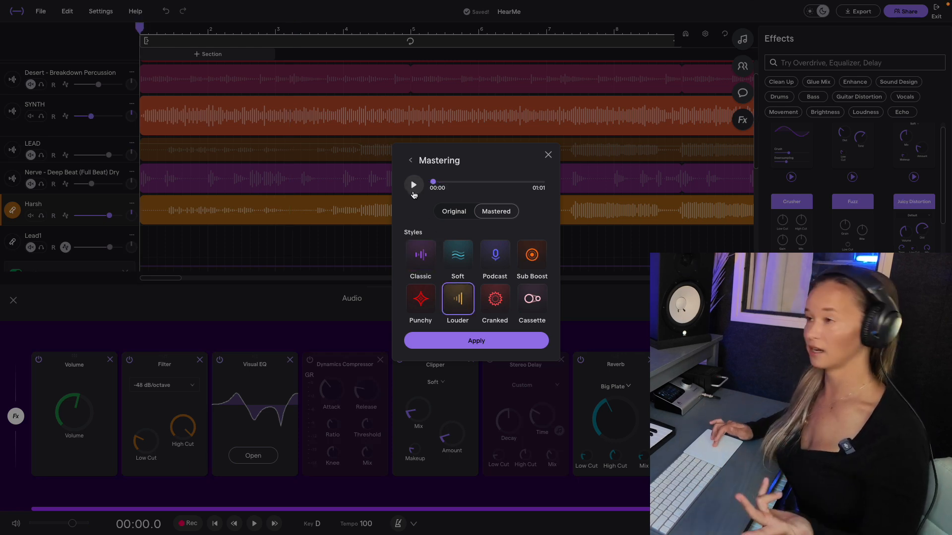
{"action": "left_click", "coordinate": [473, 345]}
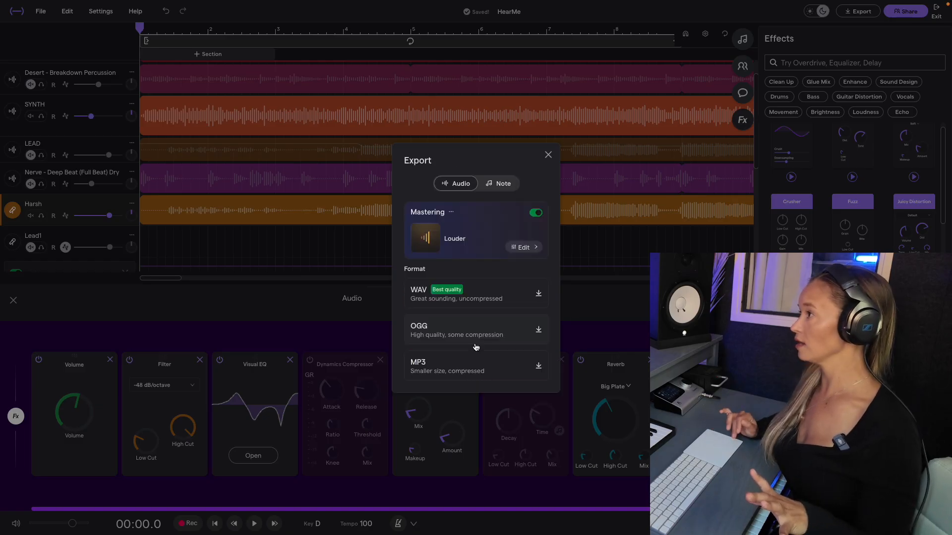
{"action": "left_click", "coordinate": [538, 297]}
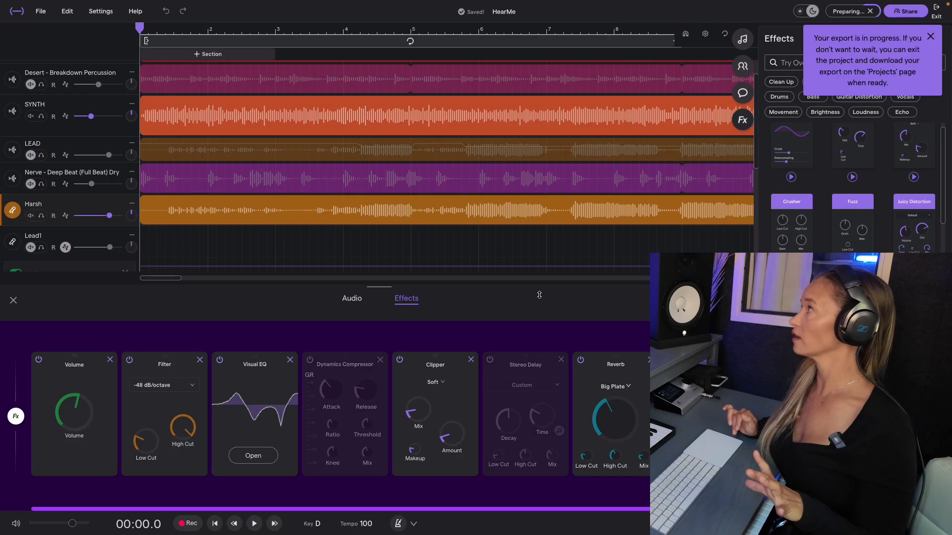